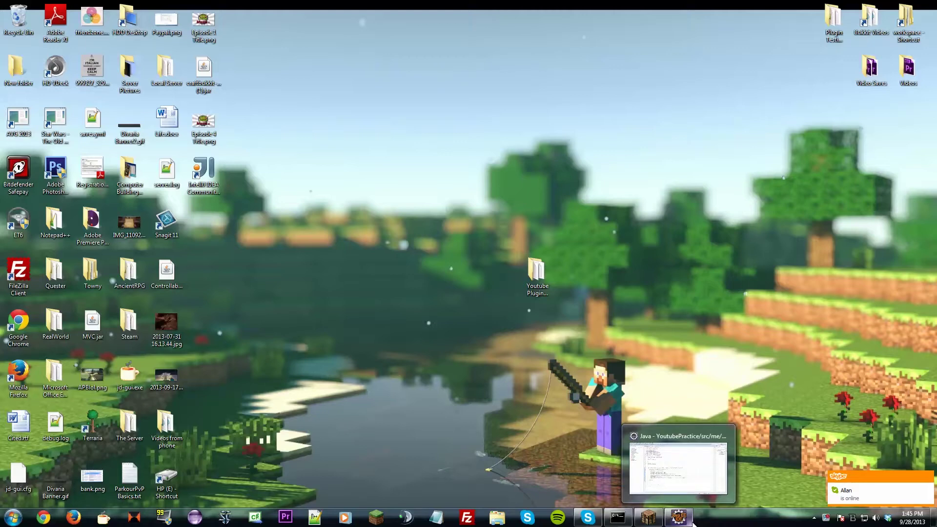
Insert a blank line below 'Player player = (Player) theSender;' in the teleportrandom block.
{"action": "left_click", "coordinate": [686, 517]}
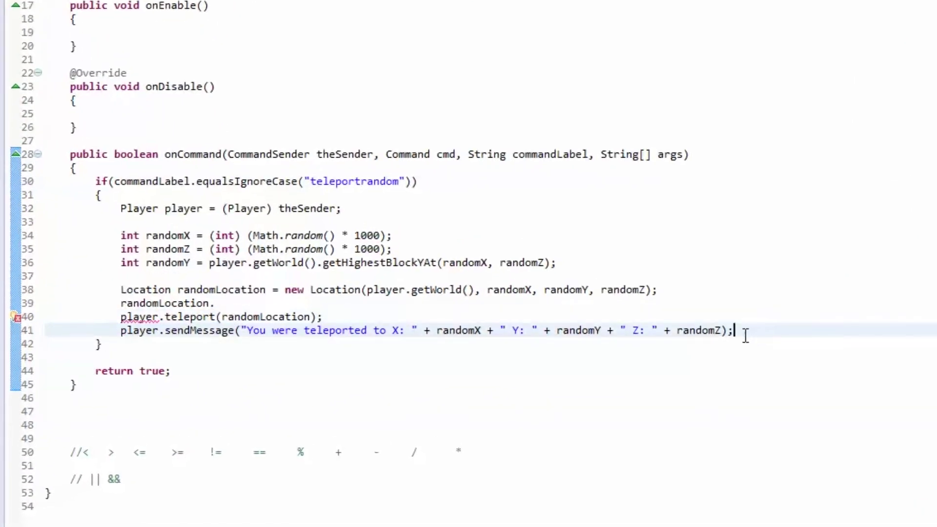
{"action": "left_click_drag", "start_coordinate": [745, 335], "coordinate": [25, 215]}
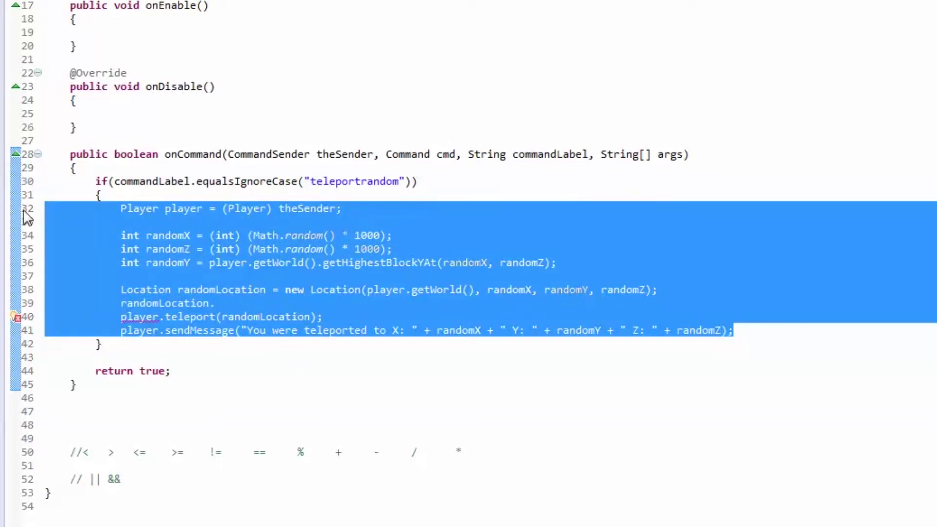
{"action": "left_click", "coordinate": [229, 209]}
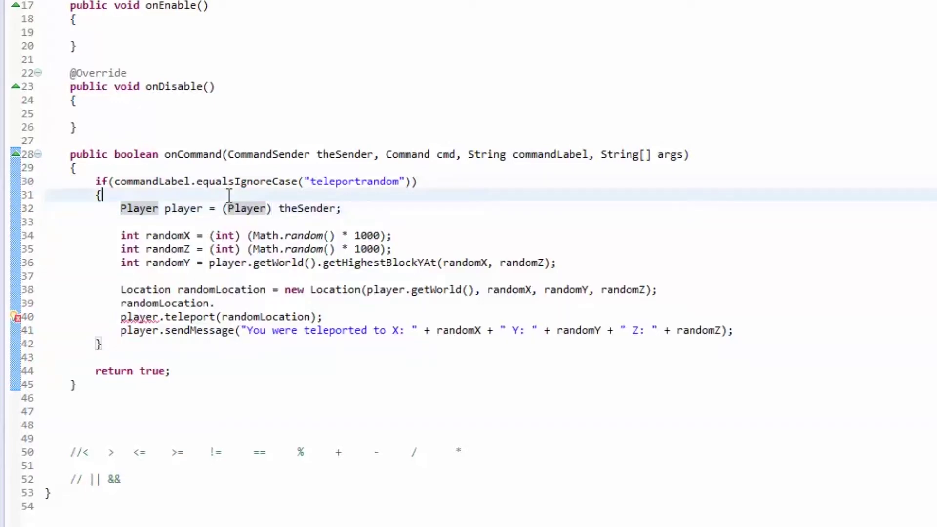
{"action": "key", "text": "Return"}
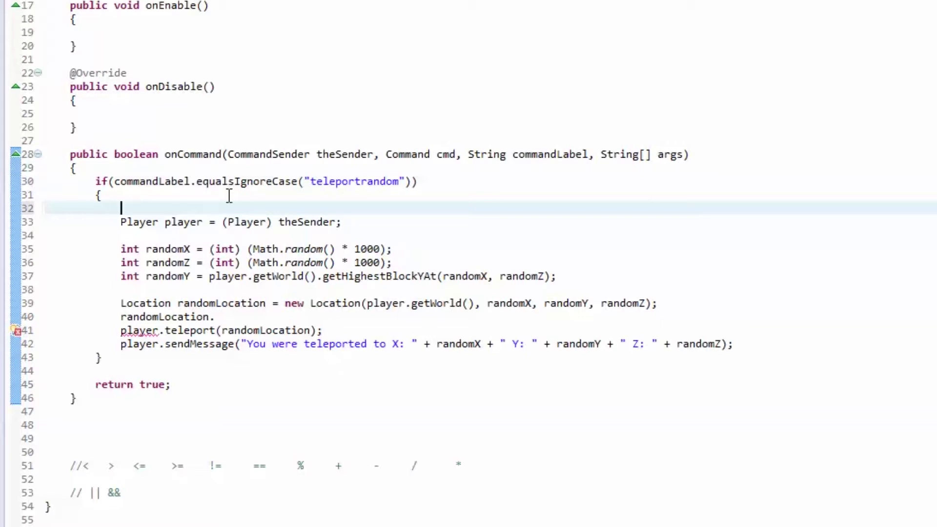
{"action": "type", "text": "if("}
{"action": "key", "text": "BackSpace"}
{"action": "key", "text": "BackSpace"}
{"action": "key", "text": "BackSpace"}
{"action": "key", "text": "BackSpace"}
{"action": "key", "text": "BackSpace"}
{"action": "key", "text": "BackSpace"}
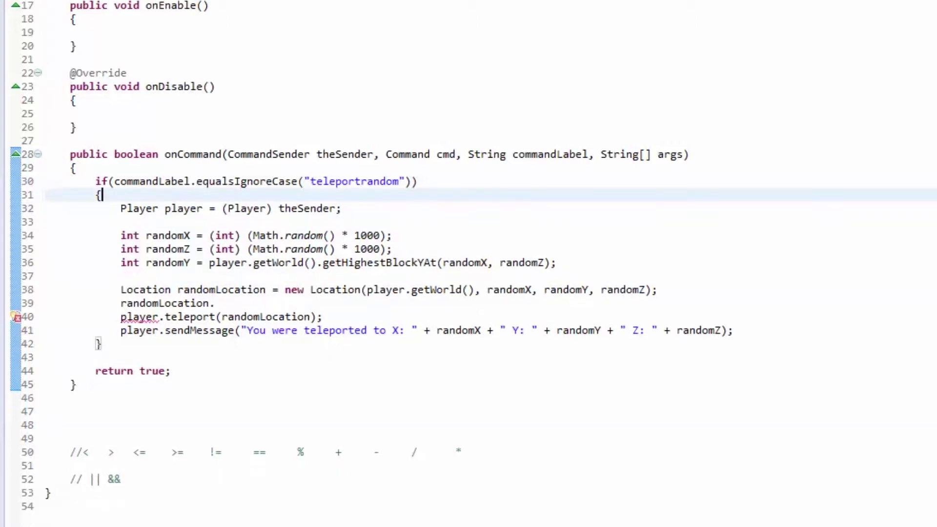
{"action": "left_click", "coordinate": [360, 210]}
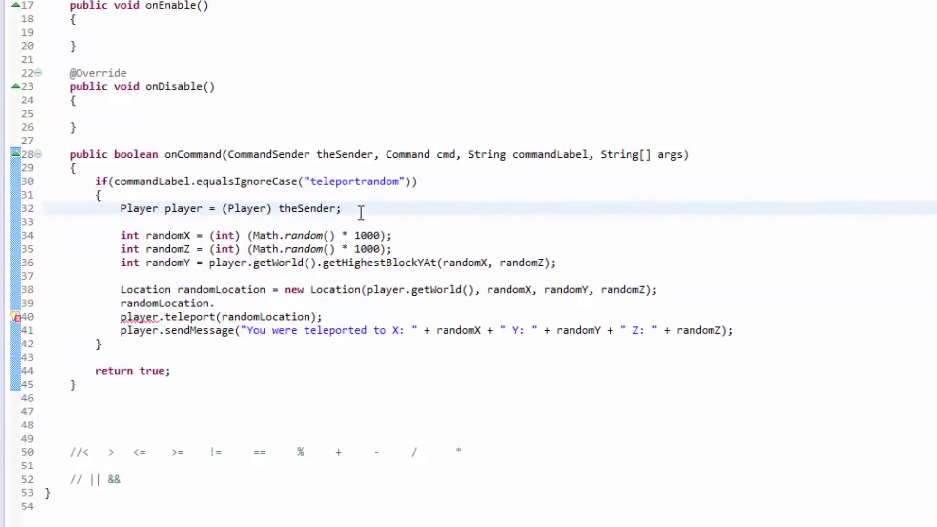
{"action": "key", "text": "Return"}
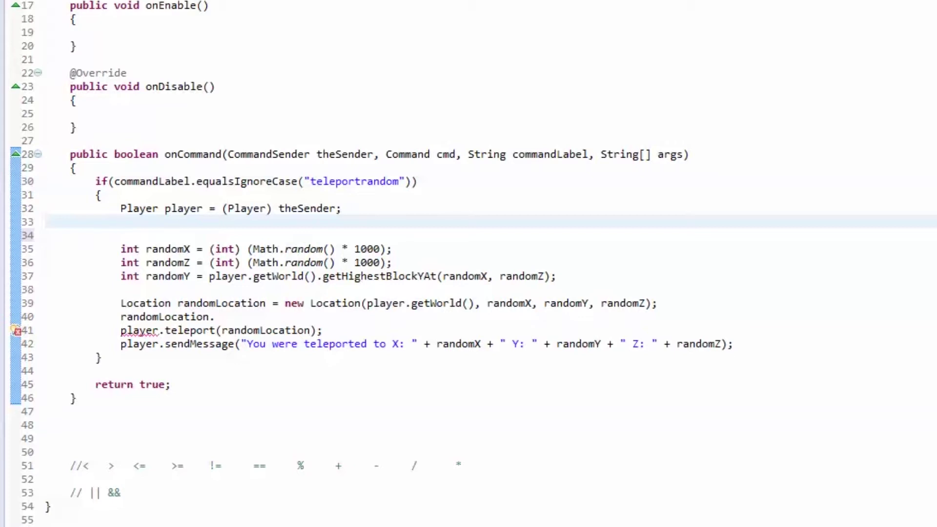
{"action": "type", "text": "i"}
{"action": "type", "text": "f(playe"}
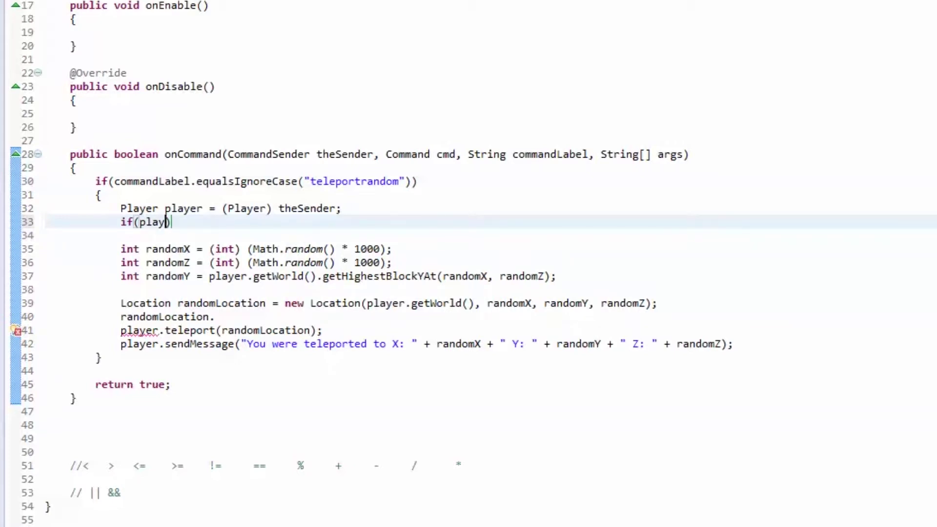
{"action": "type", "text": "r.has"}
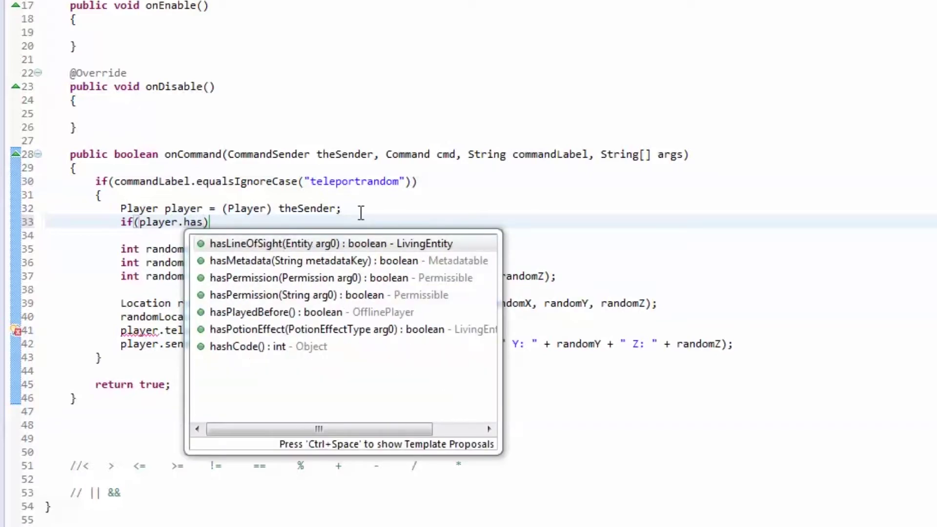
{"action": "type", "text": "p"}
Start an if statement calling player.hasPermission(String) using content assist.
{"action": "key", "text": "Down"}
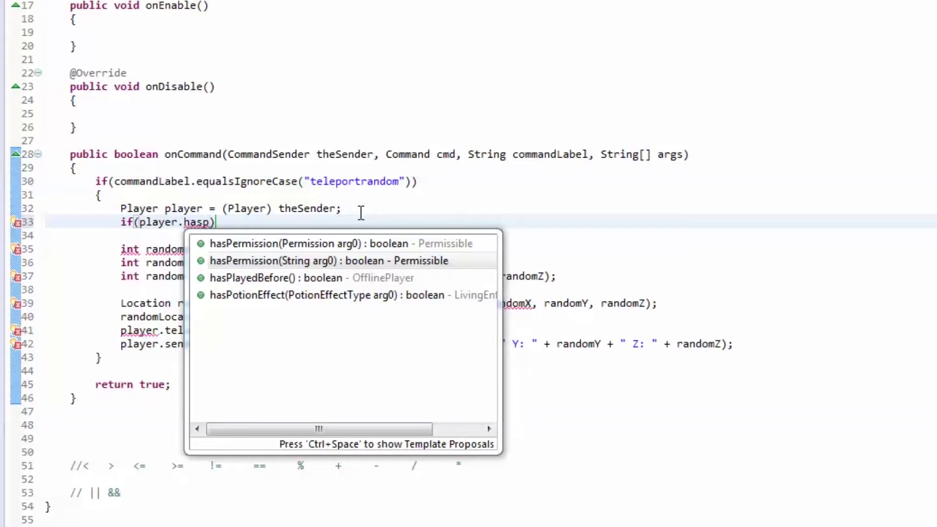
{"action": "left_click", "coordinate": [282, 261]}
{"action": "left_click", "coordinate": [306, 248]}
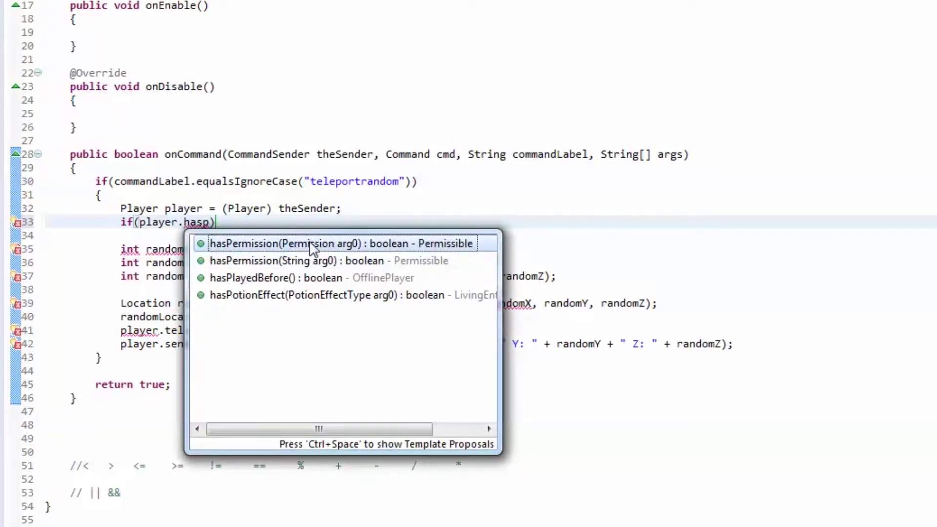
{"action": "left_click", "coordinate": [296, 264]}
{"action": "double_click", "coordinate": [295, 264]}
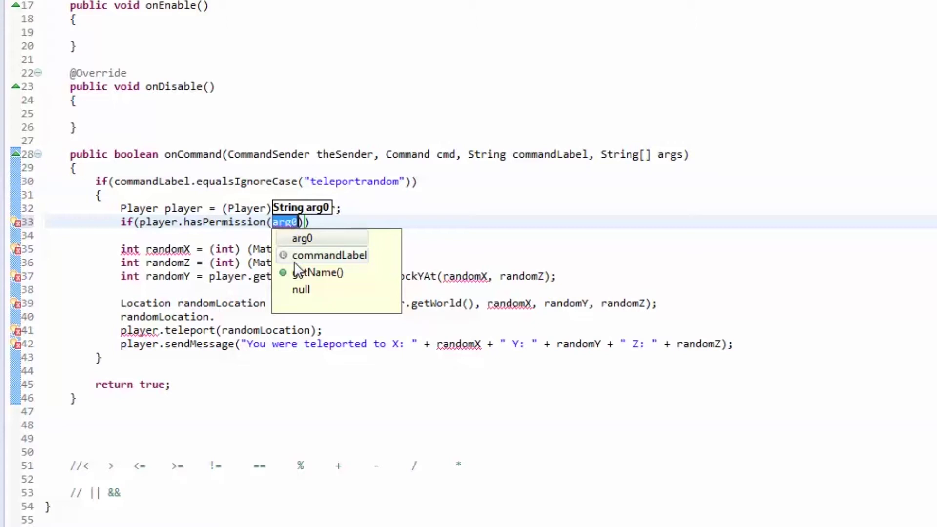
Set the hasPermission argument to the string "YoutubePlugin.teleportrandom".
{"action": "key", "text": "Escape"}
{"action": "type", "text": "\""}
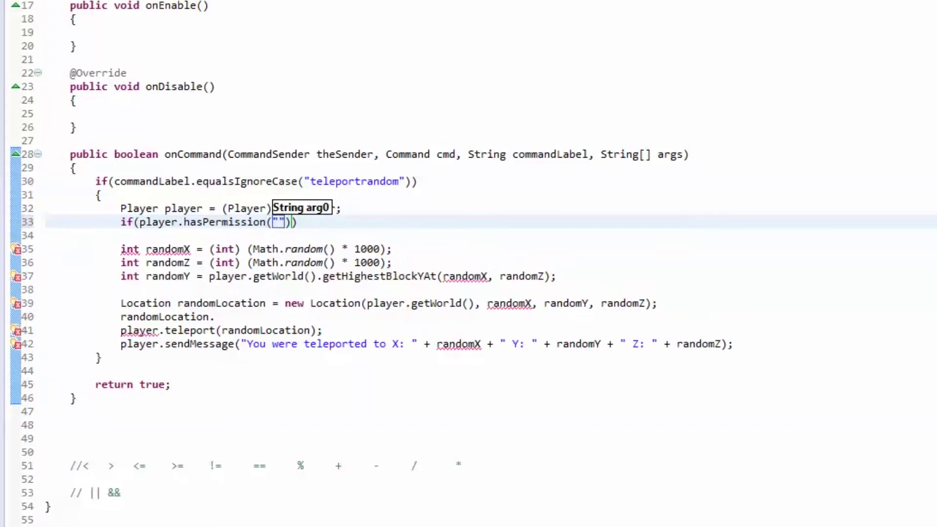
{"action": "type", "text": "fdhfjklahfjklshdfsd7f6dsa78f6as789df678sd s78f s6d78f6sd78 fg"}
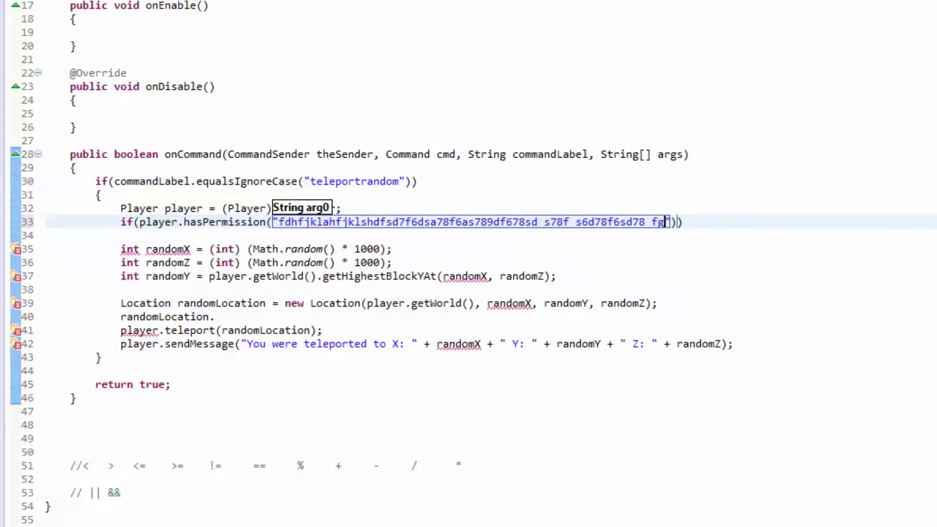
{"action": "type", "text": "as78131242"}
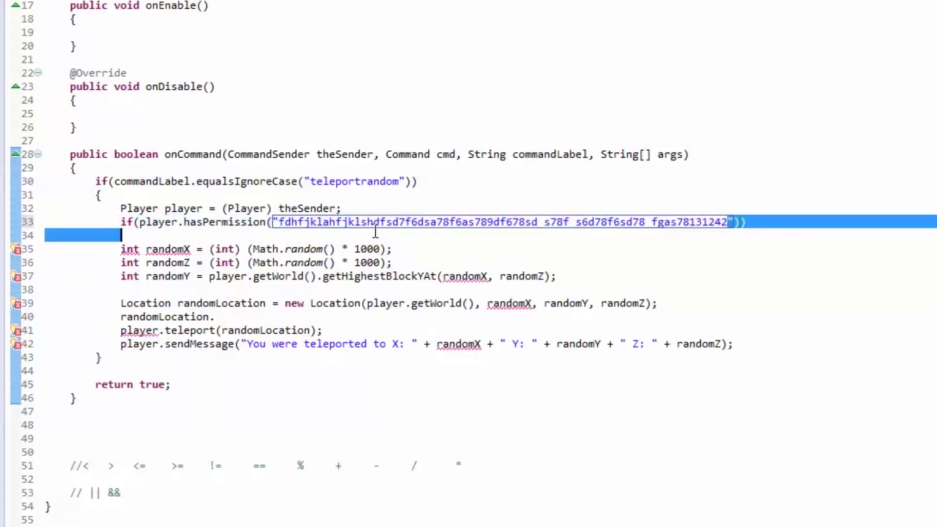
{"action": "left_click_drag", "start_coordinate": [730, 222], "coordinate": [280, 222]}
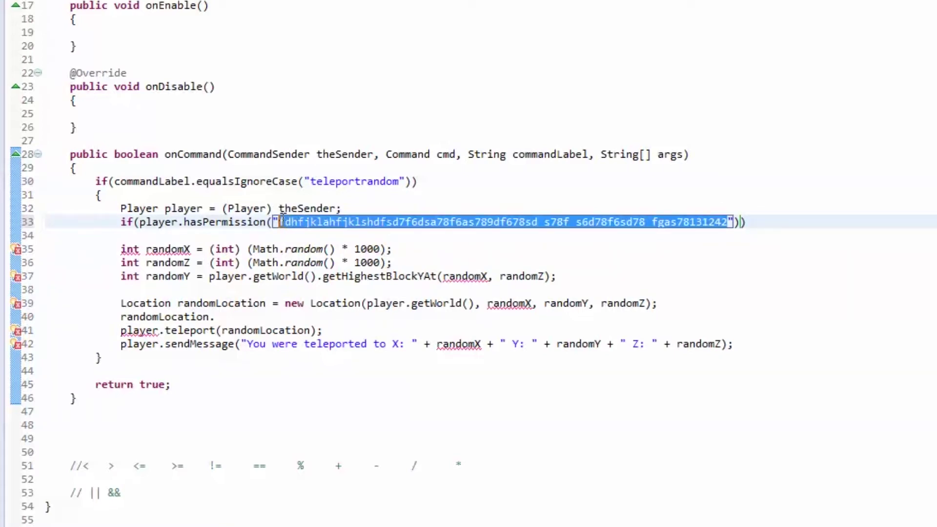
{"action": "type", "text": "YoutubePlugi"}
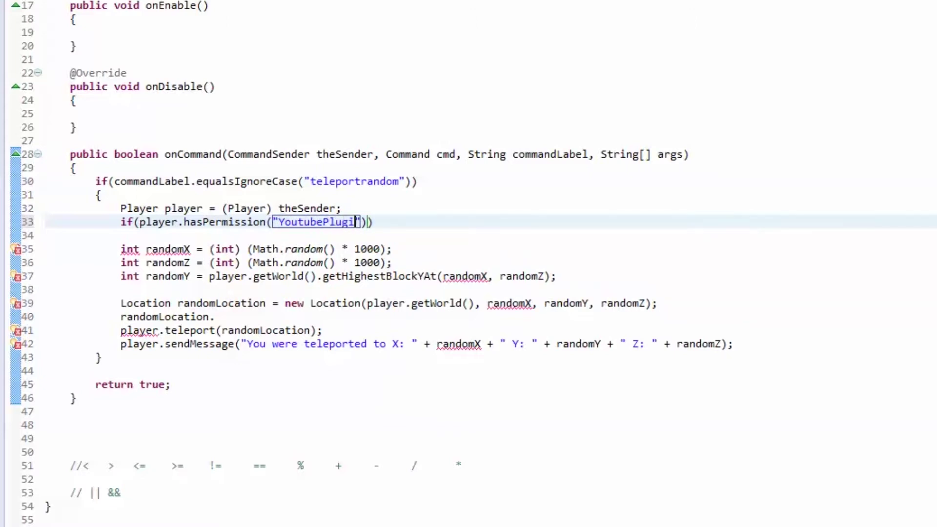
{"action": "type", "text": "n."}
{"action": "type", "text": "teleportrandom"}
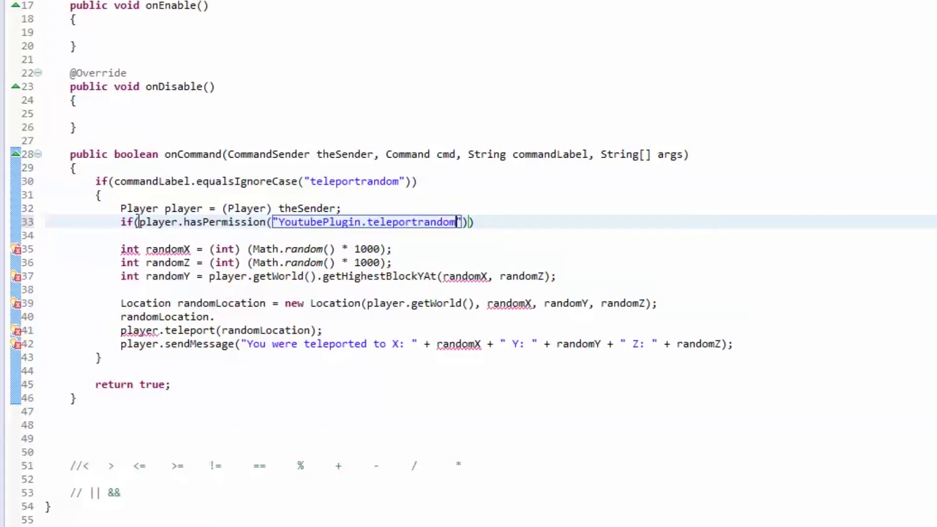
{"action": "left_click_drag", "start_coordinate": [274, 221], "coordinate": [421, 221]}
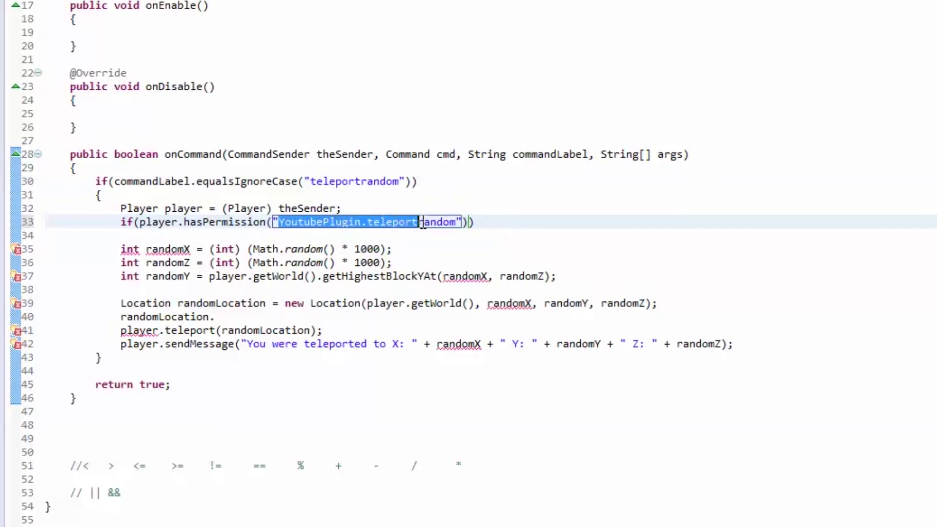
Move the existing teleport code inside the permission check's braces.
{"action": "left_click", "coordinate": [475, 222]}
{"action": "key", "text": "Return"}
{"action": "type", "text": "{"}
{"action": "key", "text": "Return"}
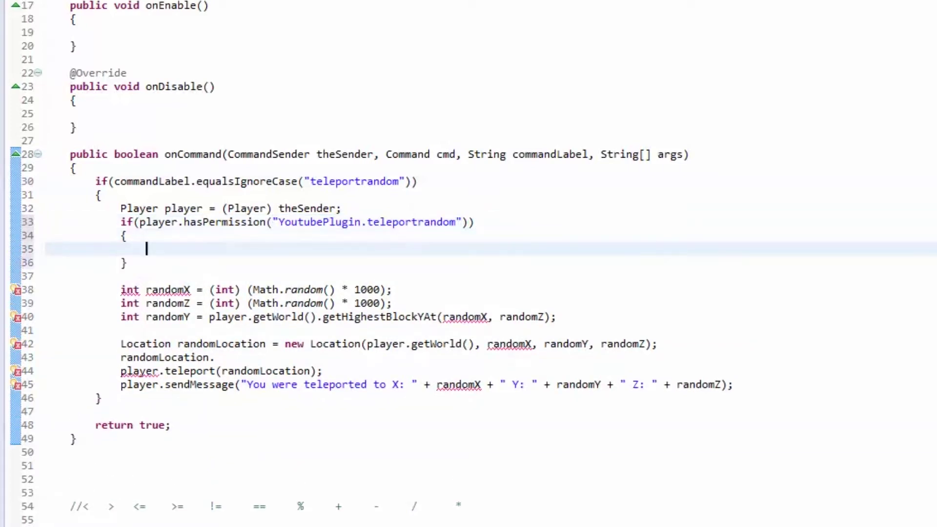
{"action": "mouse_move", "coordinate": [746, 383]}
{"action": "left_mouse_down"}
{"action": "mouse_move", "coordinate": [66, 316]}
{"action": "mouse_move", "coordinate": [64, 289]}
{"action": "left_mouse_up"}
{"action": "key", "text": "ctrl+c"}
{"action": "key", "text": "Delete"}
{"action": "key", "text": "BackSpace"}
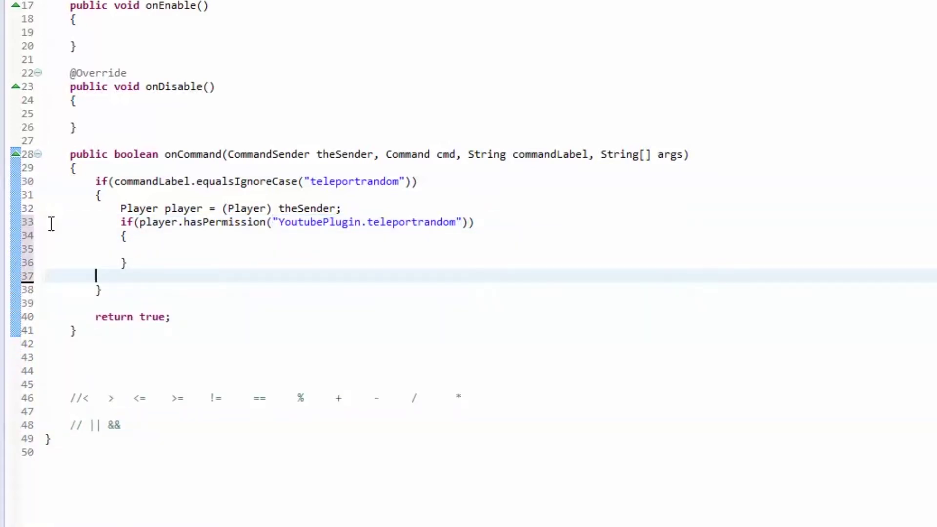
{"action": "key", "text": "BackSpace"}
{"action": "key", "text": "Up"}
{"action": "key", "text": "End"}
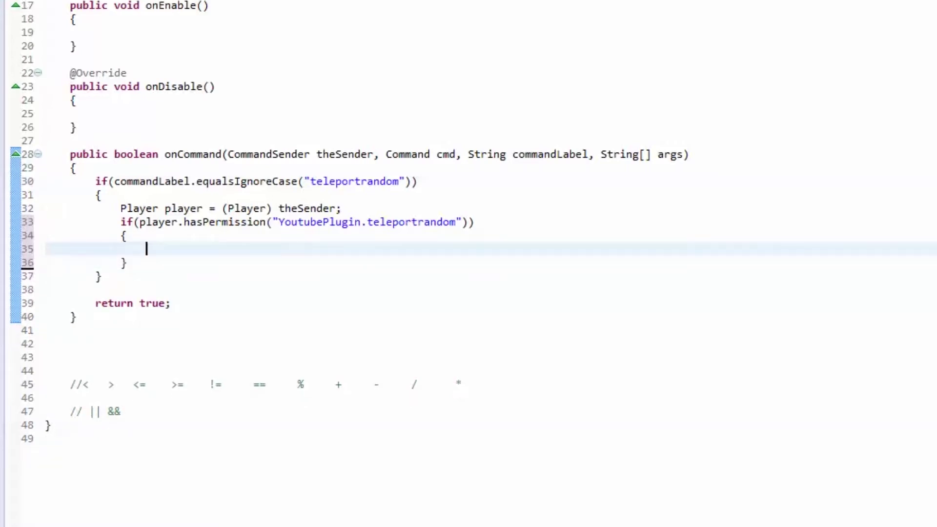
{"action": "key", "text": "ctrl+v"}
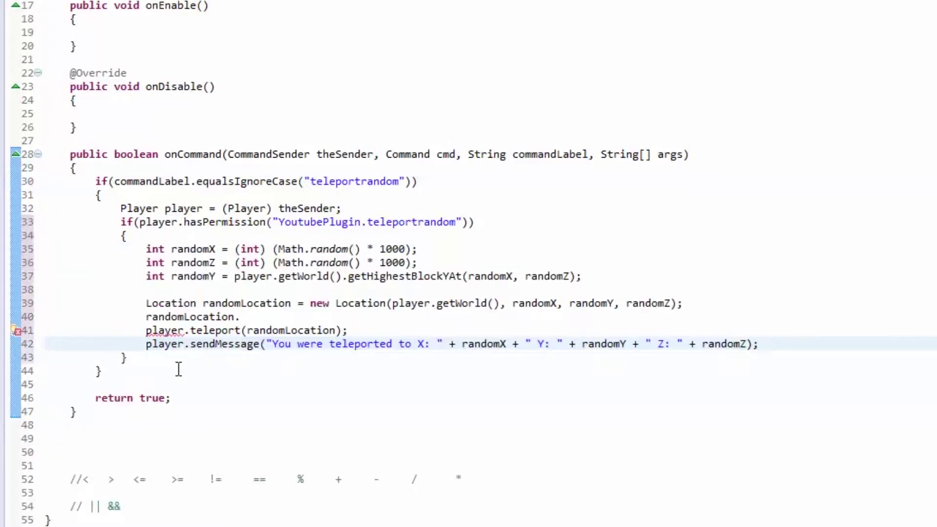
Add an else branch that tells the player they can't teleport.
{"action": "left_click_drag", "start_coordinate": [178, 368], "coordinate": [178, 366]}
{"action": "left_click", "coordinate": [179, 354]}
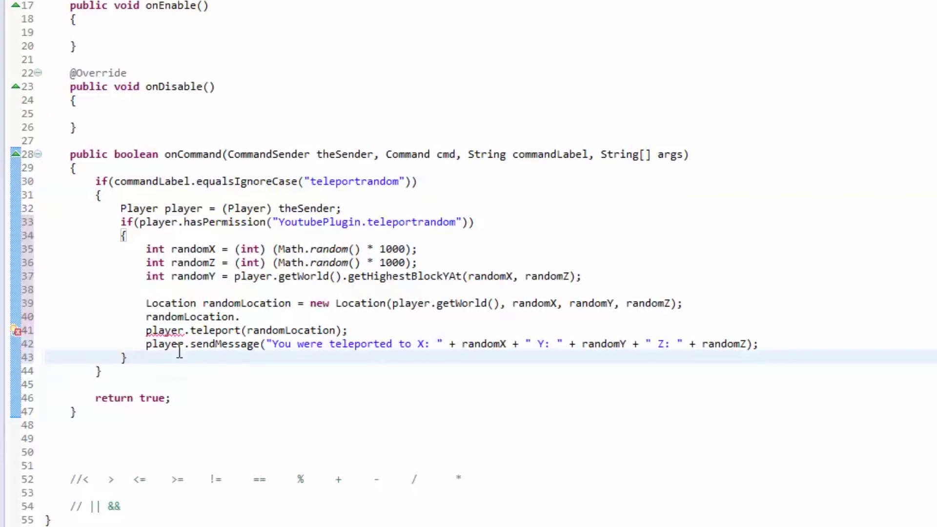
{"action": "key", "text": "Return"}
{"action": "type", "text": "else "}
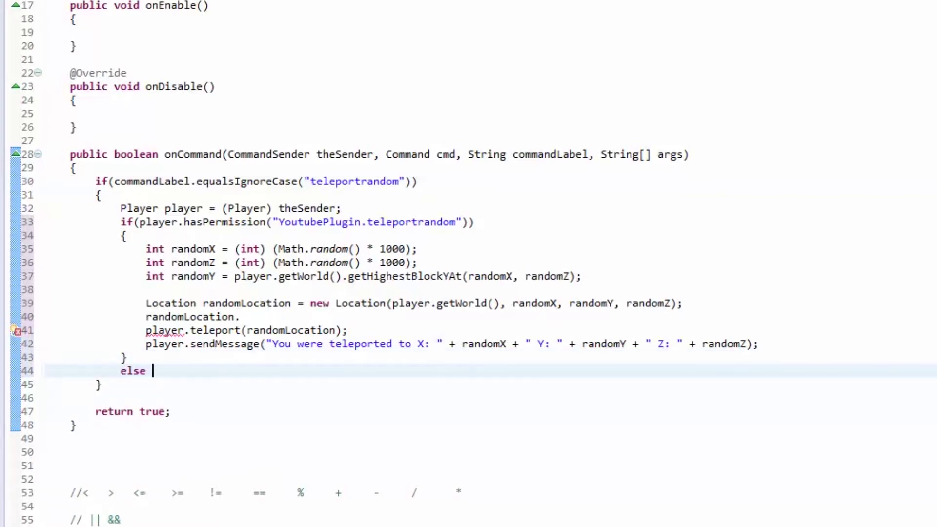
{"action": "type", "text": "player.s"}
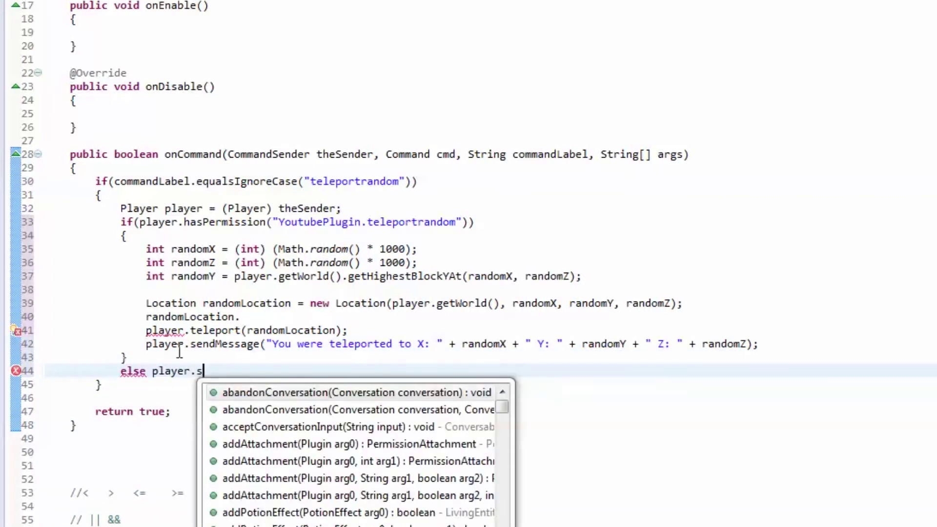
{"action": "type", "text": "endme"}
{"action": "key", "text": "Return"}
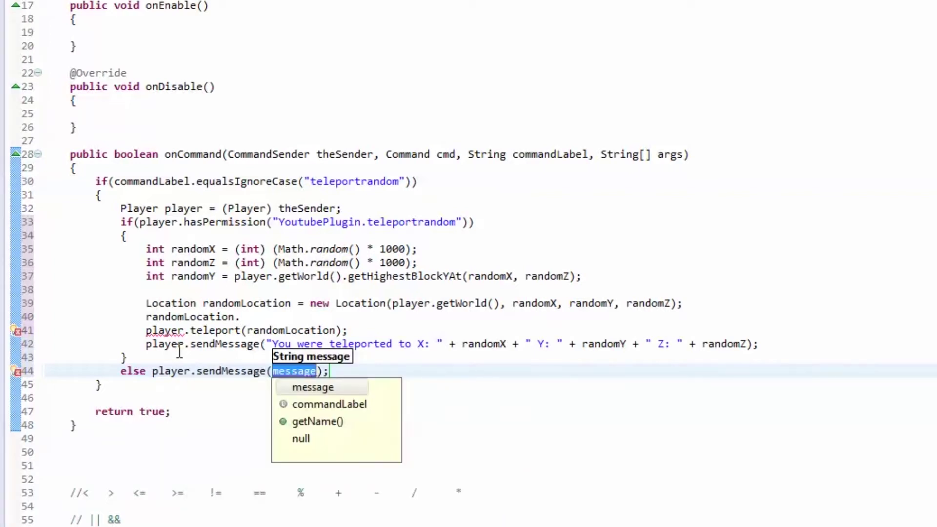
{"action": "type", "text": "\""}
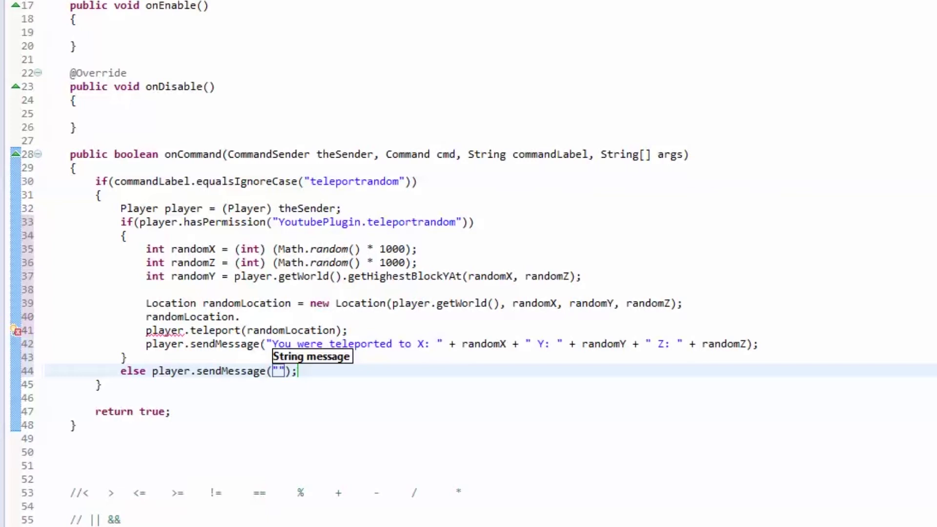
{"action": "type", "text": "You dont have "}
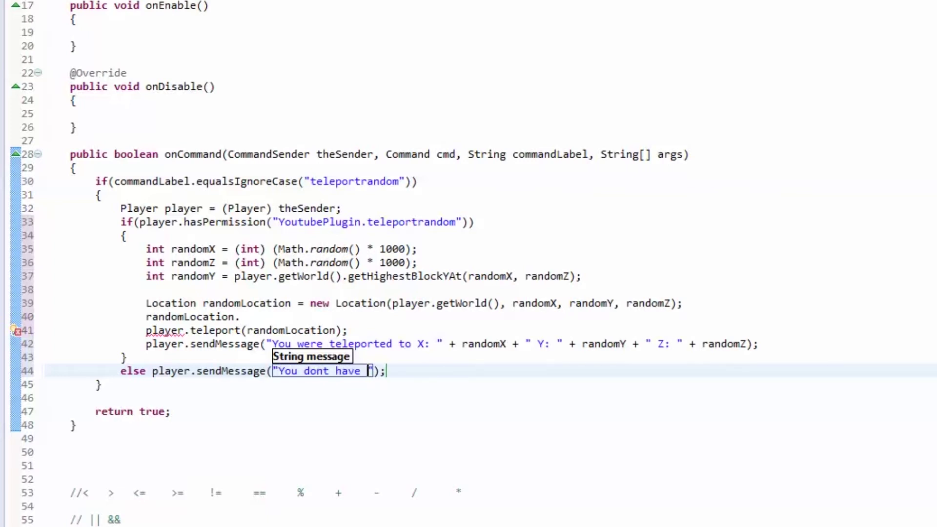
{"action": "type", "text": "permission to use Teleportrandom"}
{"action": "key", "text": "Right"}
{"action": "key", "text": "End"}
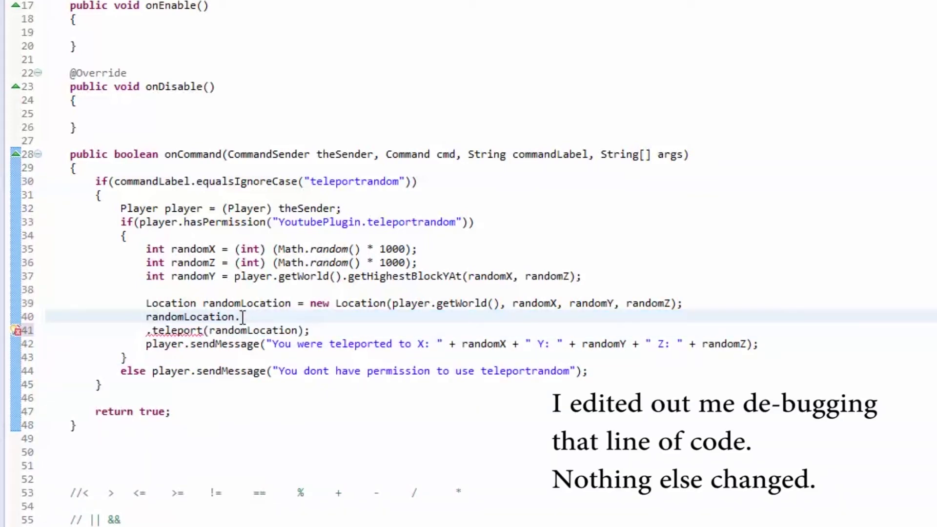
{"action": "type", "text": "player"}
Prefix the teleport call on line 41 with player. and delete the stray randomLocation. line.
{"action": "left_click", "coordinate": [246, 330]}
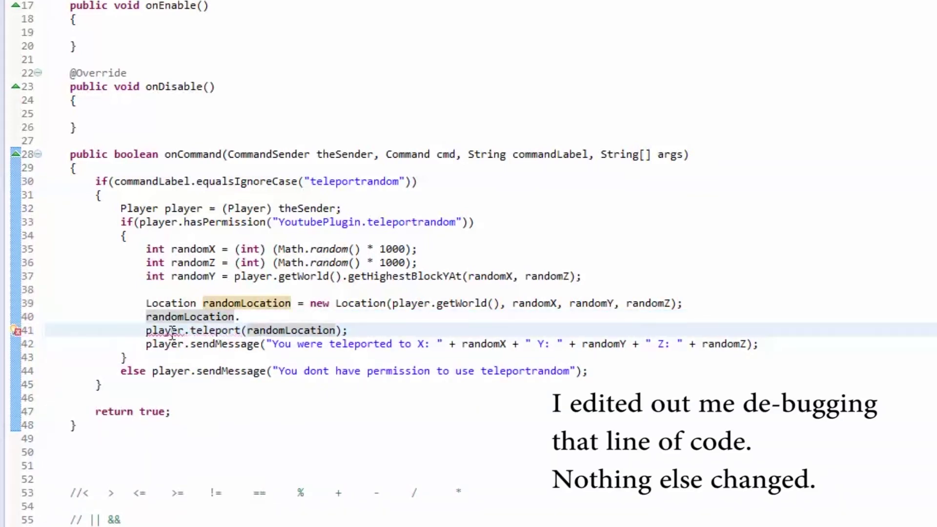
{"action": "left_click", "coordinate": [242, 317]}
{"action": "left_click_drag", "start_coordinate": [241, 317], "coordinate": [706, 310]}
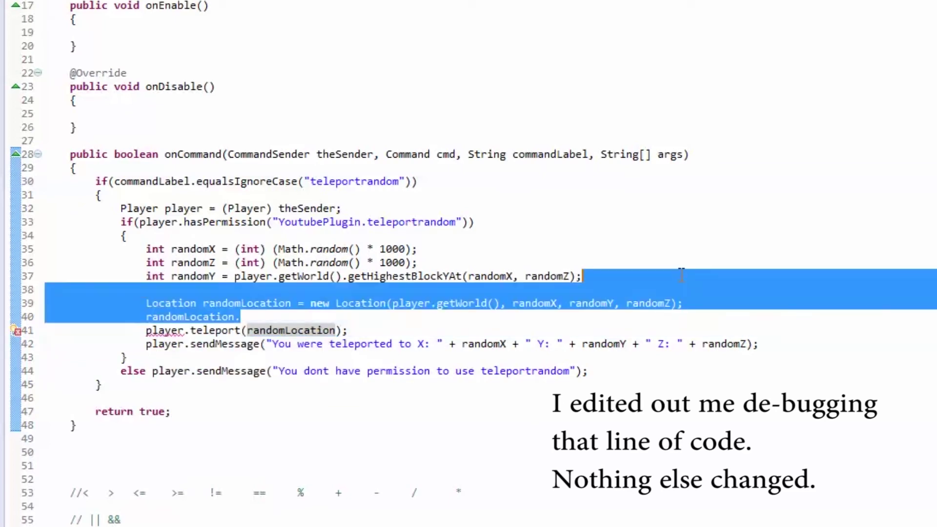
{"action": "key", "text": "BackSpace"}
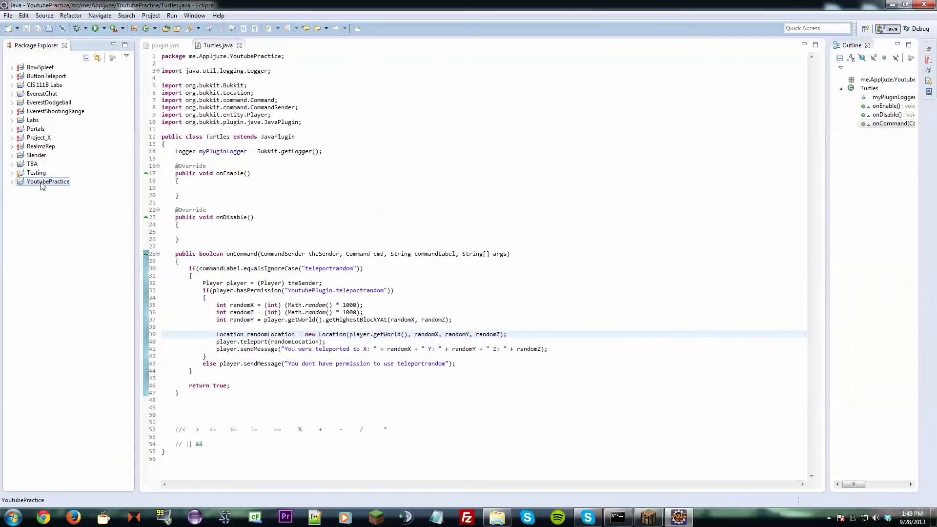
{"action": "right_click", "coordinate": [41, 180]}
Export the plugin, then run /reload and /teleportrandom in Minecraft.
{"action": "left_click", "coordinate": [73, 349]}
{"action": "left_click", "coordinate": [647, 517]}
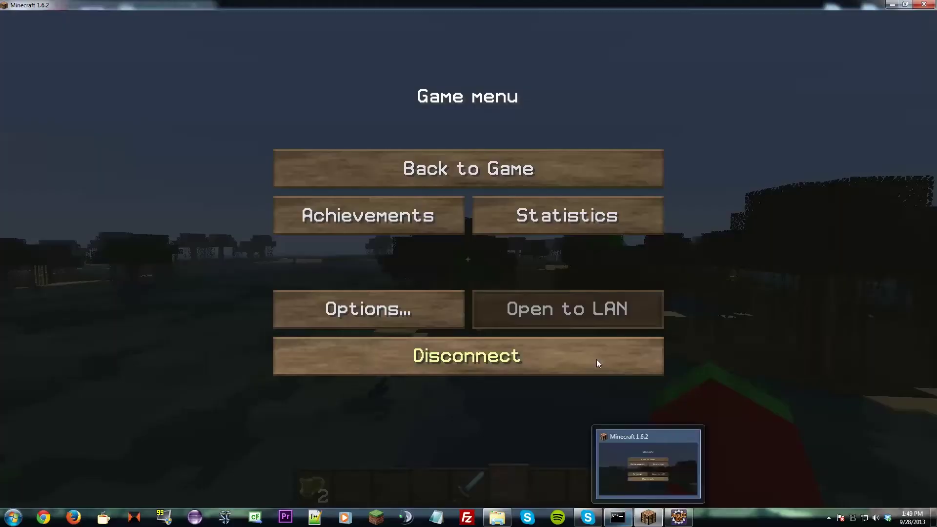
{"action": "left_click", "coordinate": [472, 154]}
{"action": "type", "text": "/reload"}
{"action": "key", "text": "Return"}
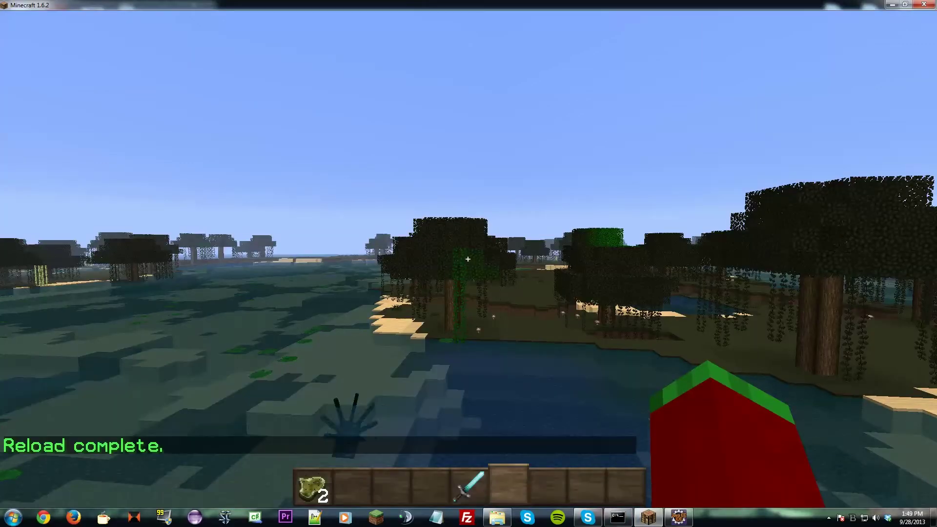
{"action": "type", "text": "/teleportrandom"}
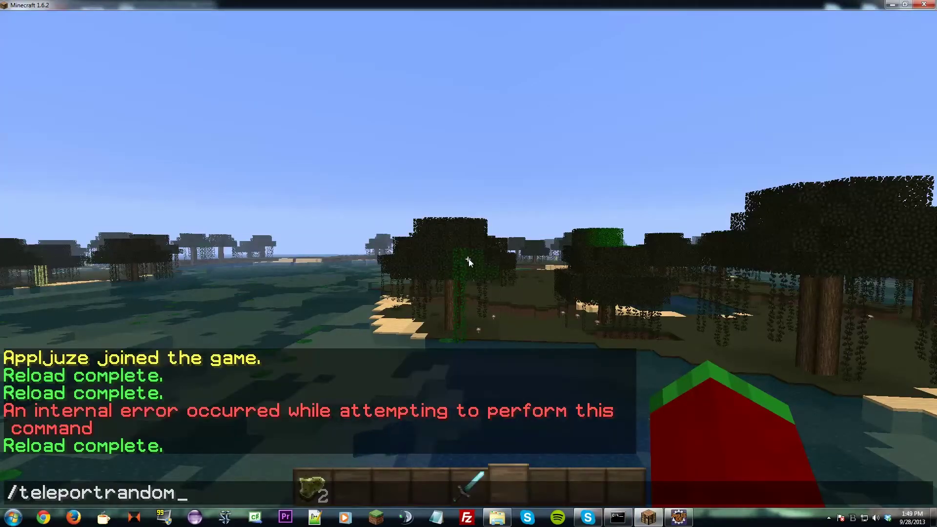
{"action": "key", "text": "Return"}
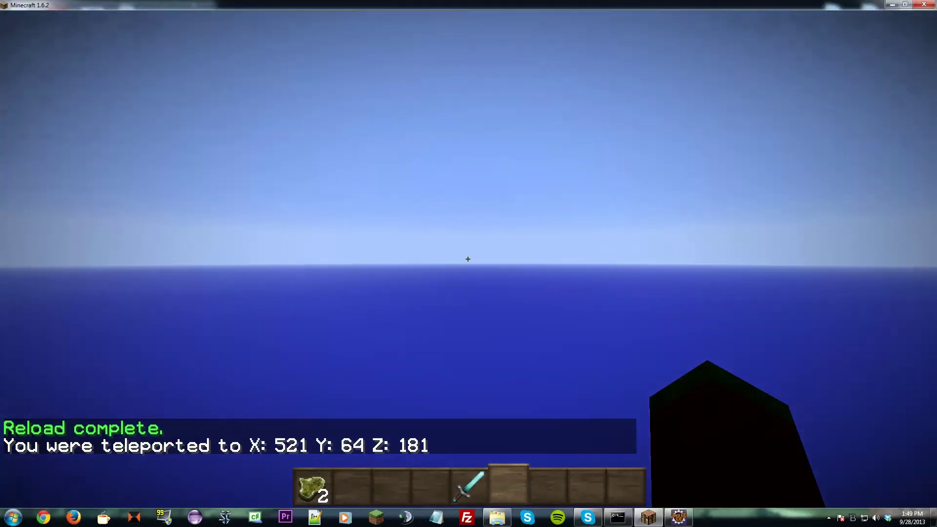
{"action": "type", "text": "/"}
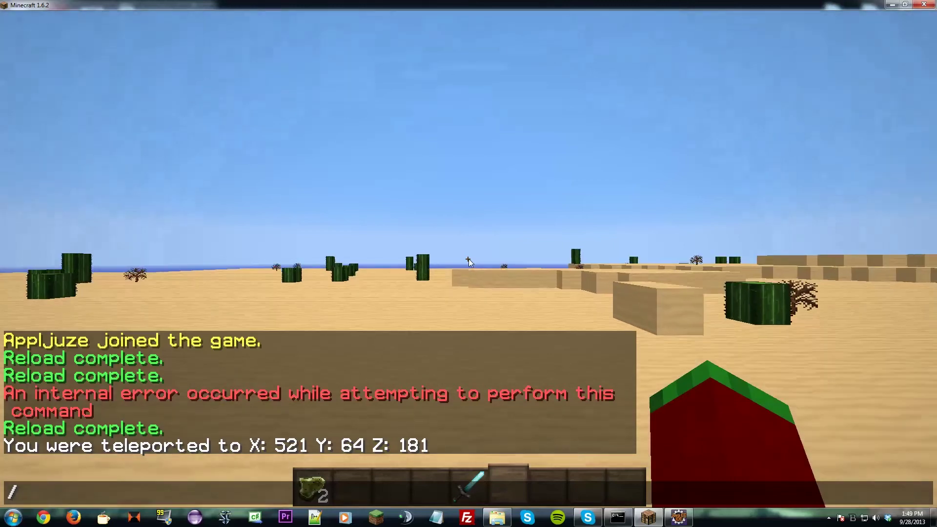
{"action": "type", "text": "op"}
Deop yourself and retry /teleportrandom, getting the no-permission message.
{"action": "key", "text": "BackSpace"}
{"action": "key", "text": "BackSpace"}
{"action": "type", "text": "deop appl"}
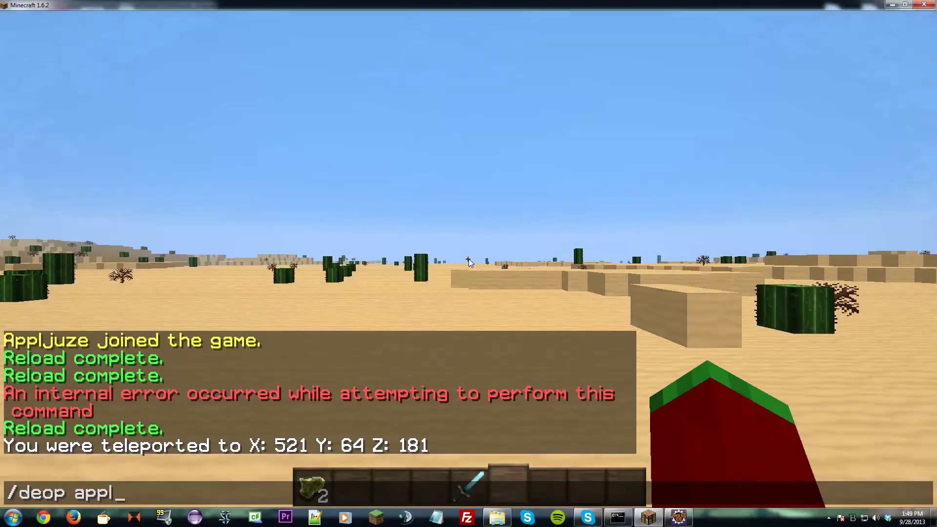
{"action": "type", "text": "juze"}
{"action": "key", "text": "Return"}
{"action": "type", "text": "/teleportrandom"}
{"action": "key", "text": "Return"}
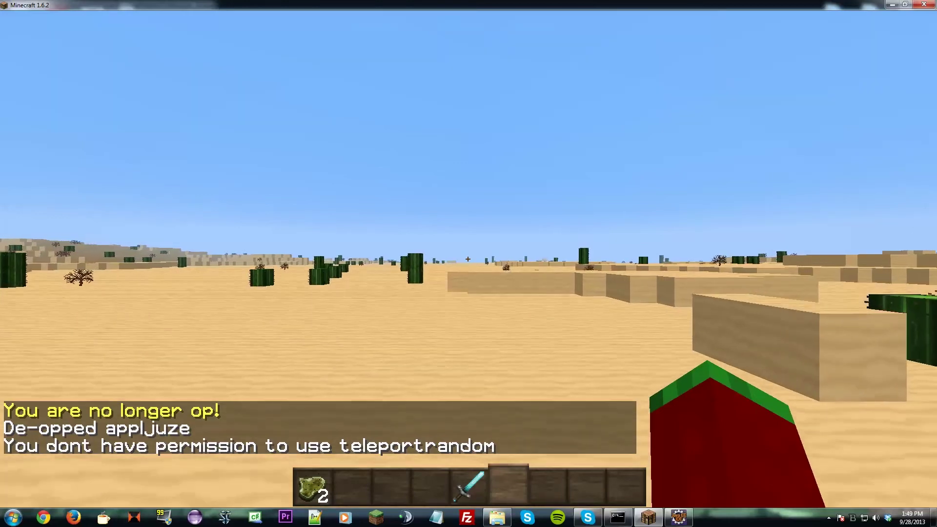
Open plugins/PermissionsEx/permissions.yml in Notepad++.
{"action": "key", "text": "alt+Tab"}
{"action": "left_click", "coordinate": [497, 518]}
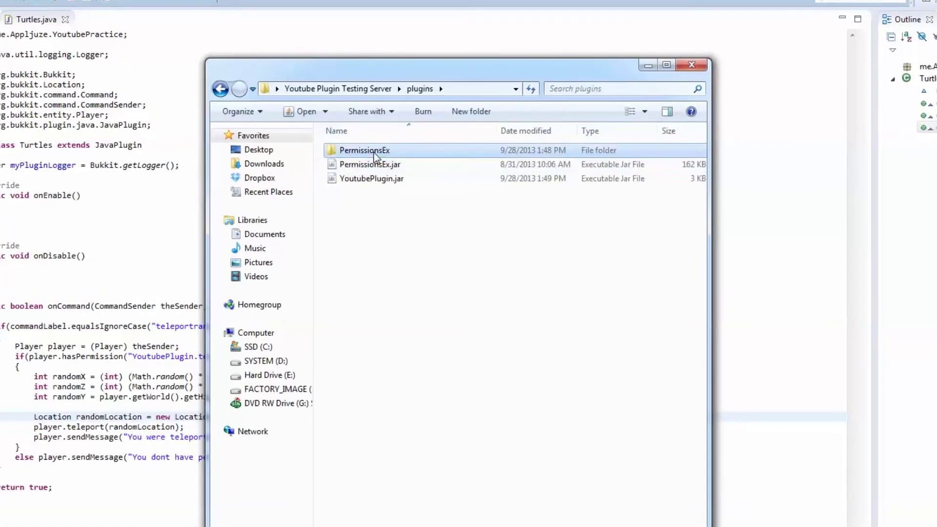
{"action": "double_click", "coordinate": [344, 155]}
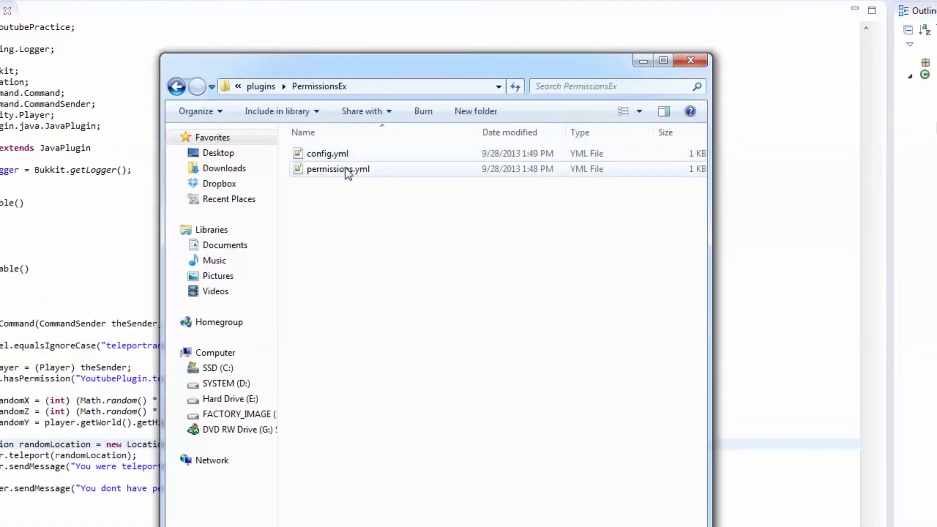
{"action": "double_click", "coordinate": [345, 168]}
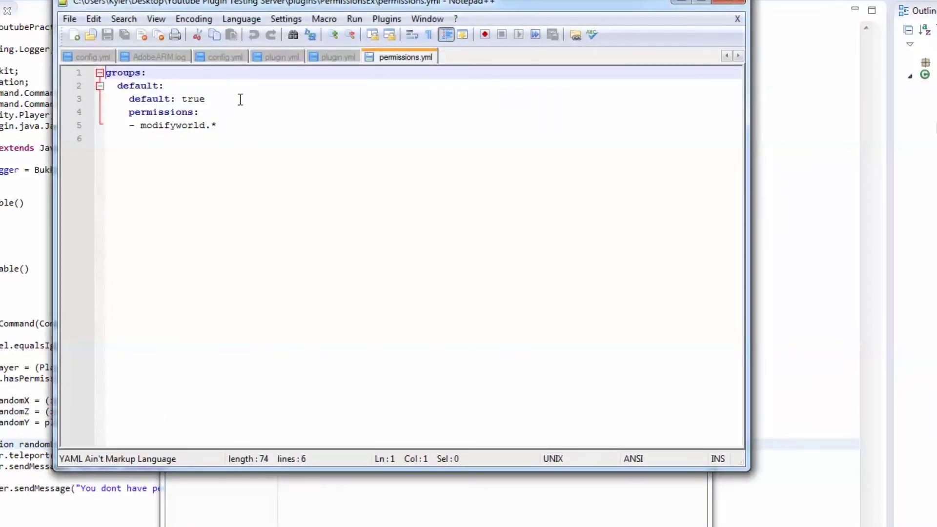
Add '- YoutubePlugin.teleportrandom' below modifyworld.* for the default group.
{"action": "left_click", "coordinate": [237, 123]}
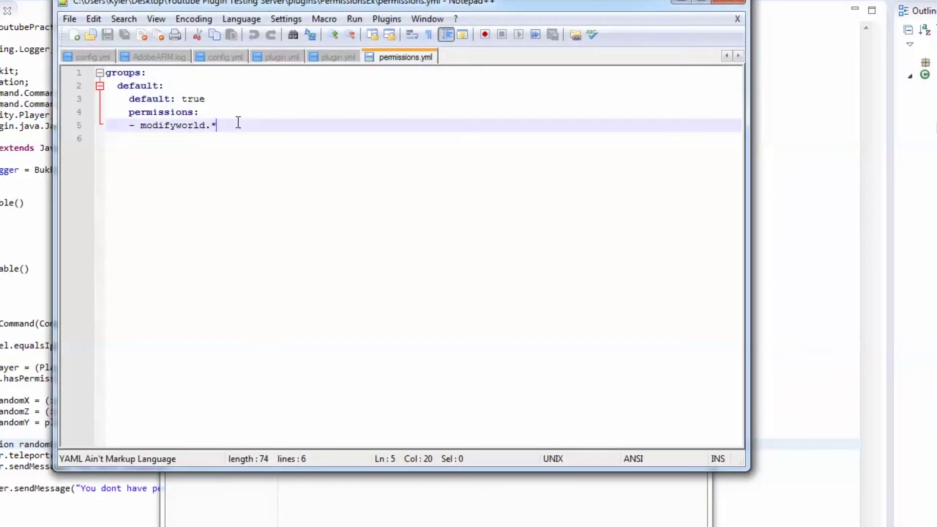
{"action": "key", "text": "Return"}
{"action": "type", "text": "-"}
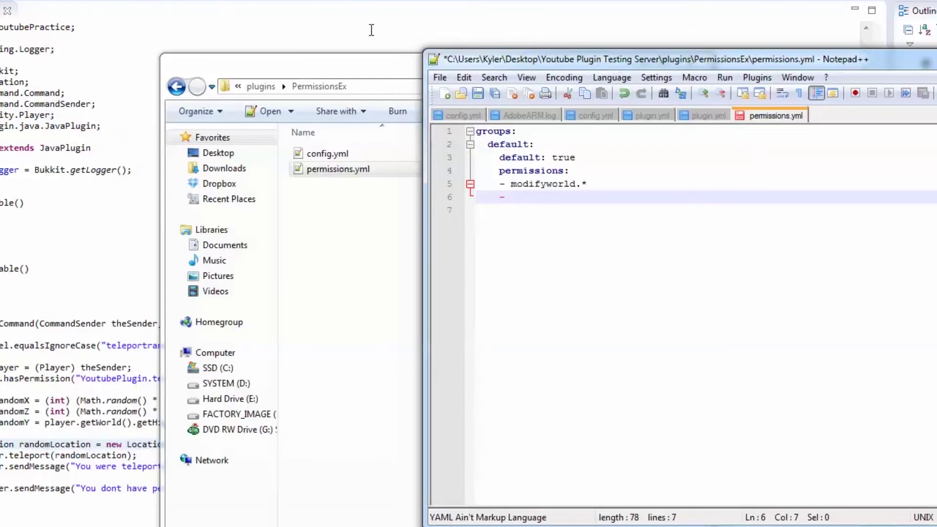
{"action": "left_click", "coordinate": [397, 77]}
{"action": "left_click_drag", "start_coordinate": [435, 86], "coordinate": [0, 29]}
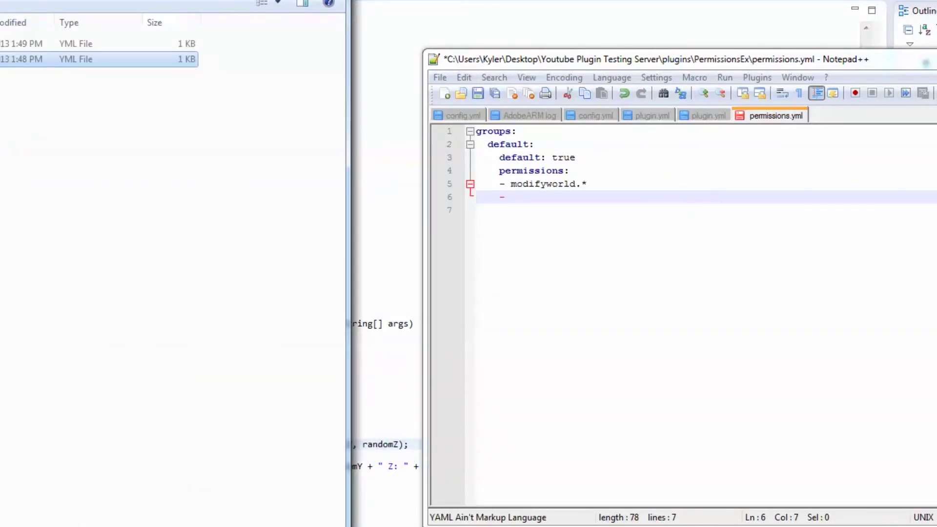
{"action": "type", "text": "You"}
{"action": "key", "text": "BackSpace"}
{"action": "key", "text": "BackSpace"}
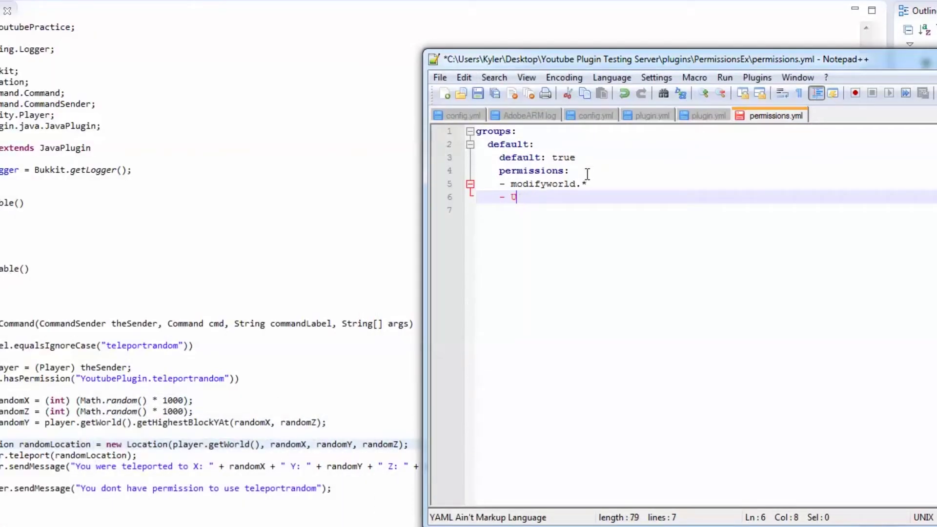
{"action": "key", "text": "BackSpace"}
{"action": "key", "text": "BackSpace"}
{"action": "key", "text": "BackSpace"}
{"action": "key", "text": "BackSpace"}
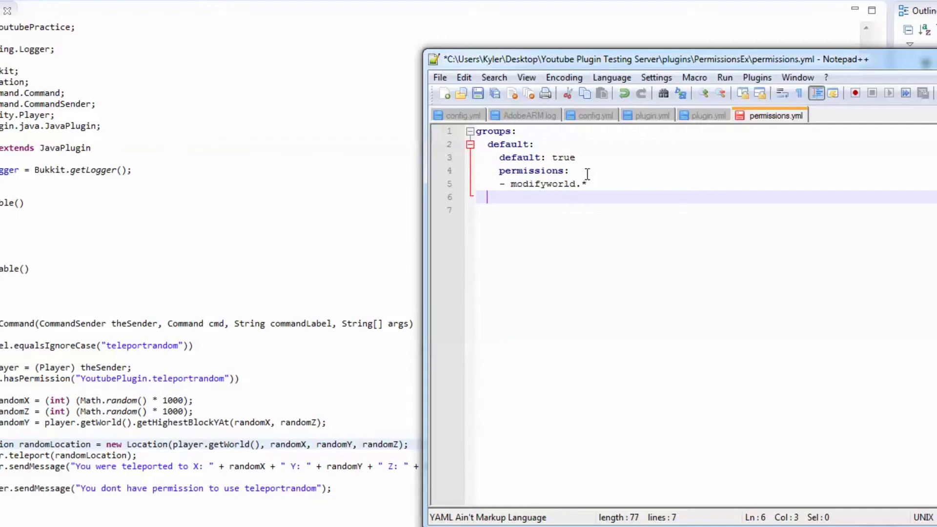
{"action": "type", "text": "- Youtub"}
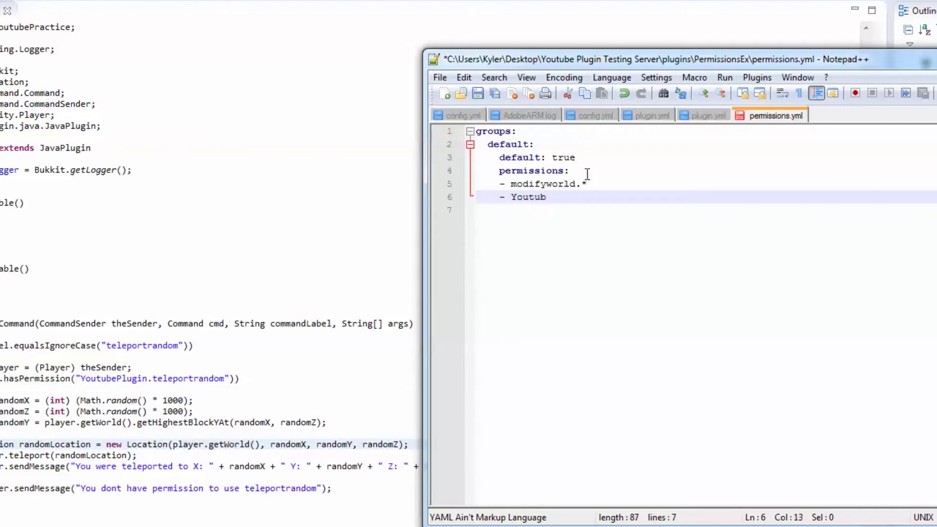
{"action": "type", "text": "ePlugin.t"}
{"action": "type", "text": "eleportrandom"}
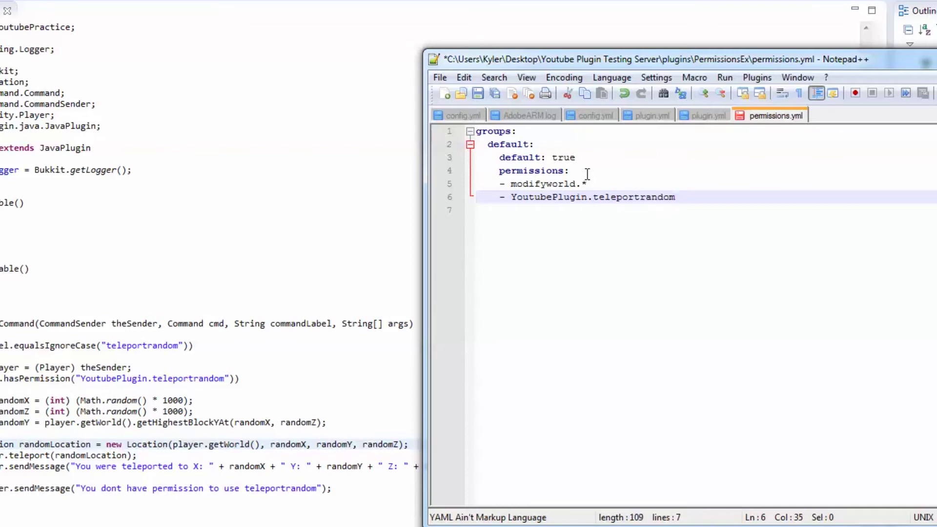
Close permissions.yml and return to Minecraft gameplay.
{"action": "left_click_drag", "start_coordinate": [527, 58], "coordinate": [21, 30]}
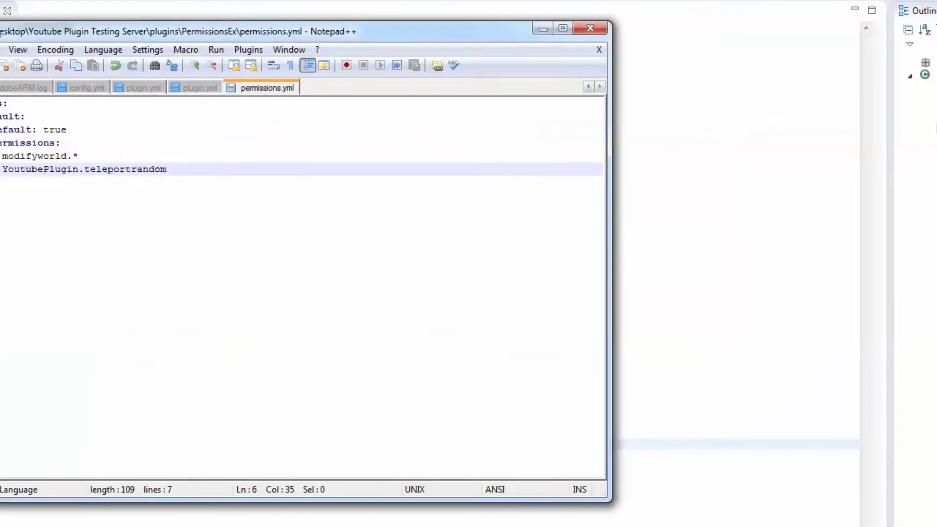
{"action": "left_click", "coordinate": [589, 28]}
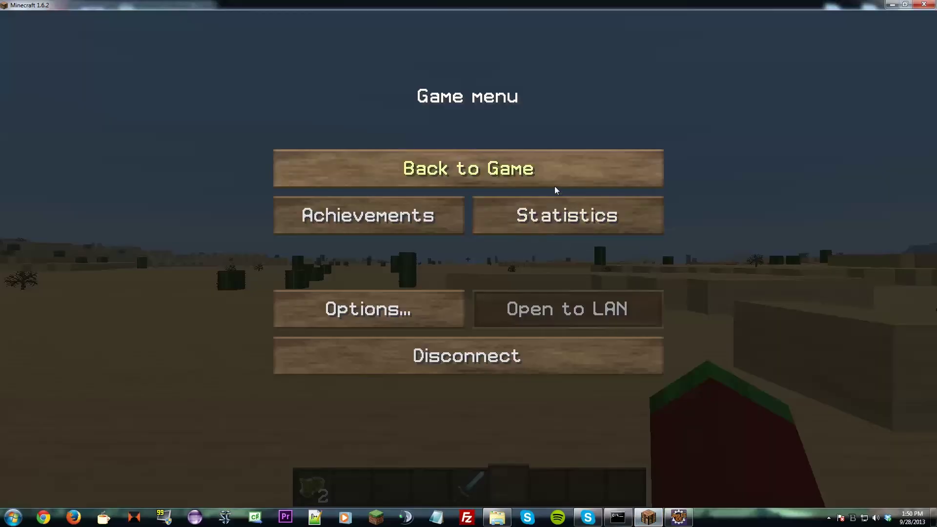
{"action": "left_click", "coordinate": [555, 187]}
{"action": "type", "text": "/pex"}
Run 'pex reload' in the server console and return to the game.
{"action": "key", "text": "Escape"}
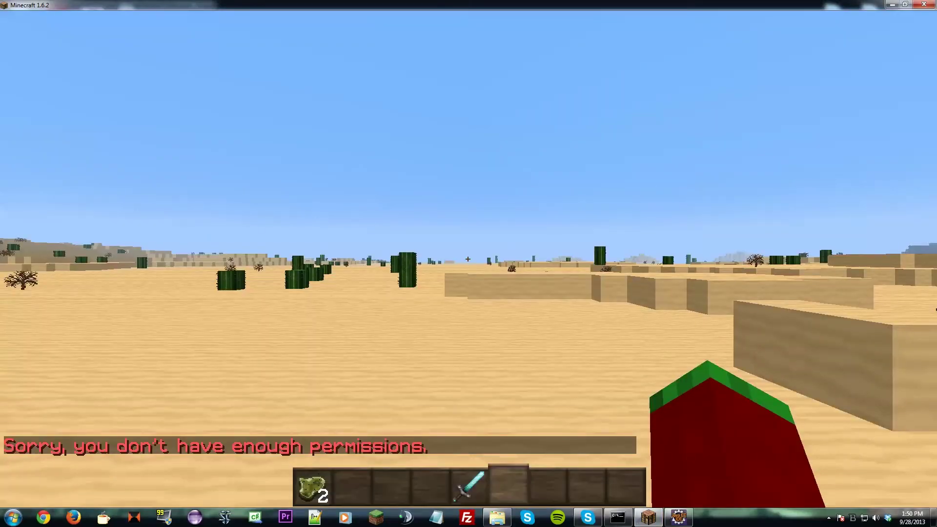
{"action": "key", "text": "Escape"}
{"action": "left_click", "coordinate": [618, 517]}
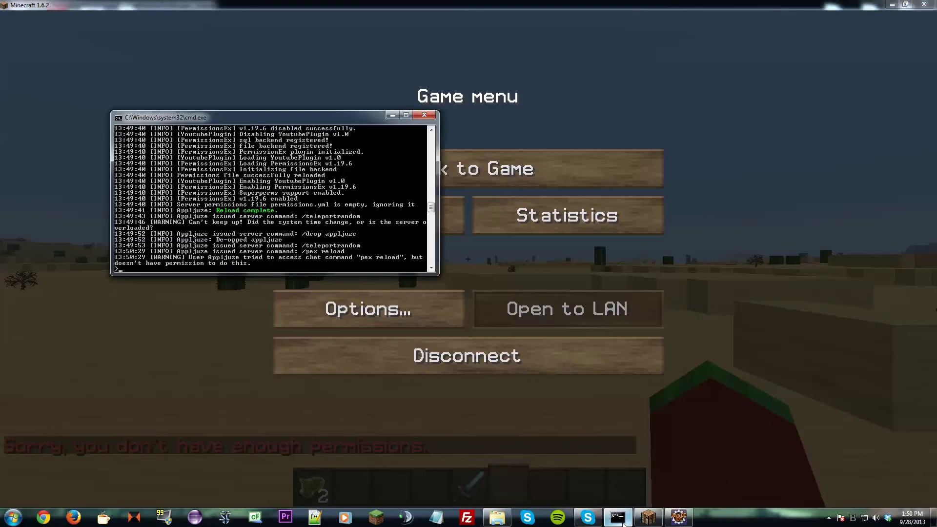
{"action": "type", "text": "pex reload"}
{"action": "key", "text": "Return"}
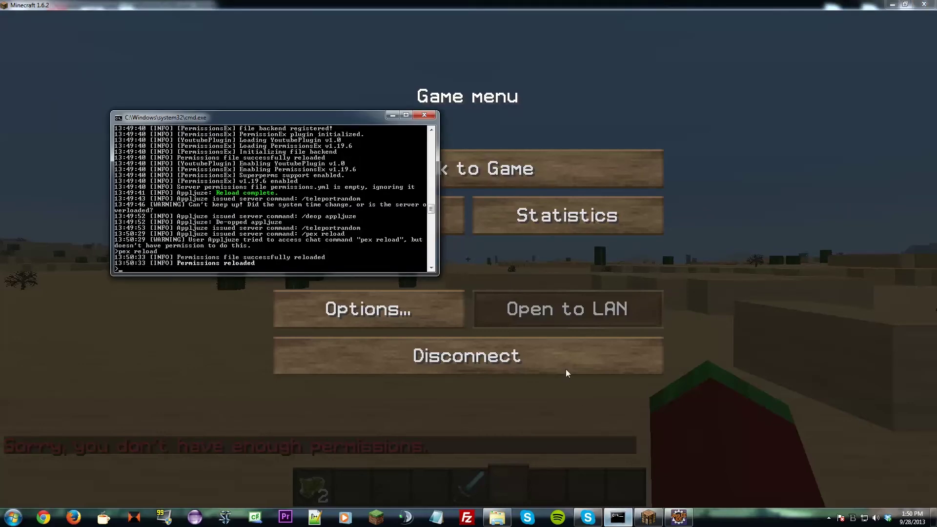
{"action": "left_click", "coordinate": [552, 175]}
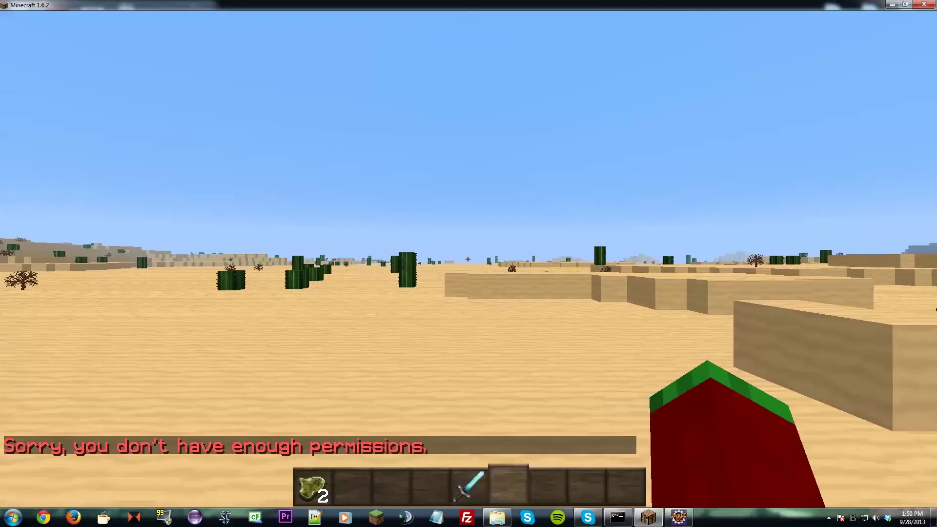
{"action": "type", "text": "/"}
Rerun /teleportrandom from chat history, landing at X 549 Y 76 Z 462.
{"action": "key", "text": "Up"}
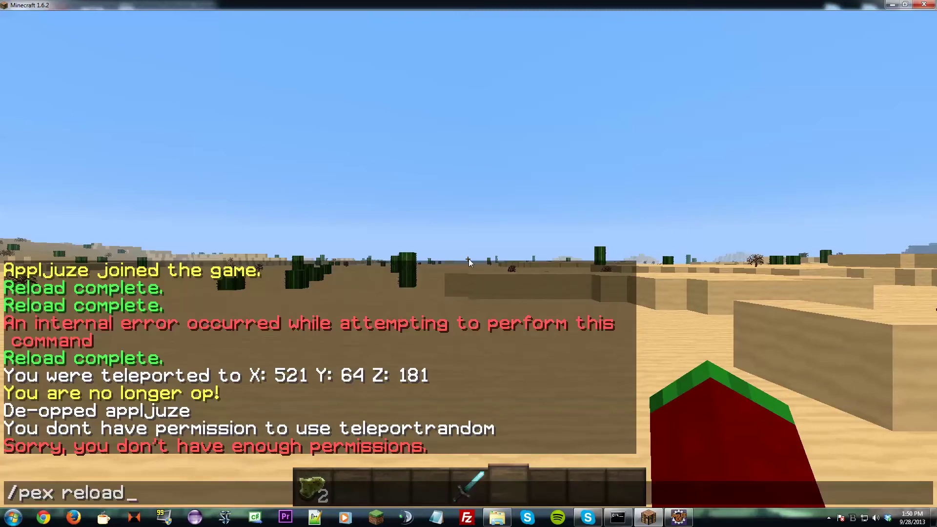
{"action": "key", "text": "Up"}
{"action": "key", "text": "Return"}
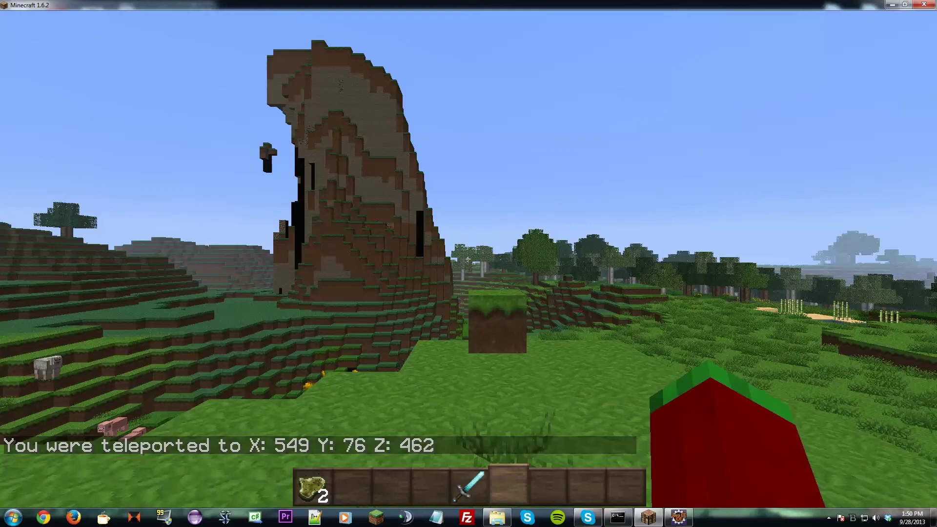
{"action": "key", "text": "w"}
{"action": "key", "text": "w"}
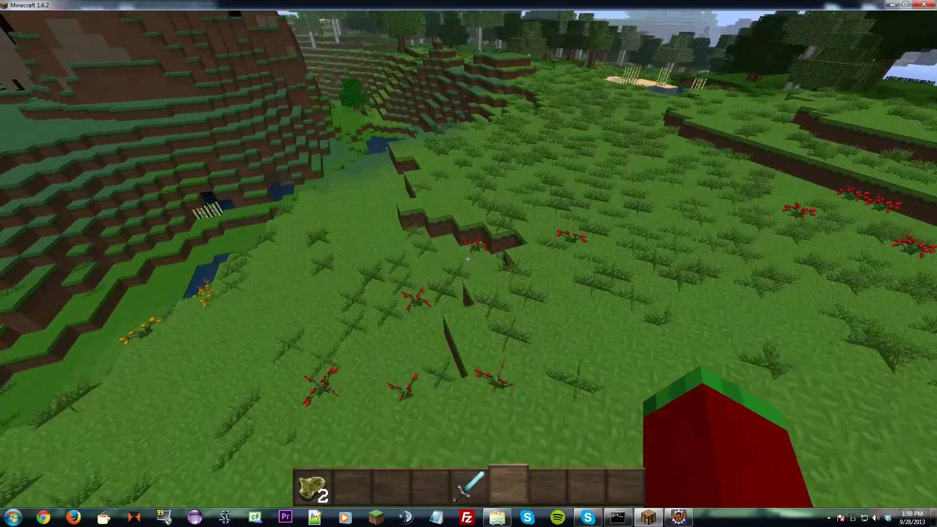